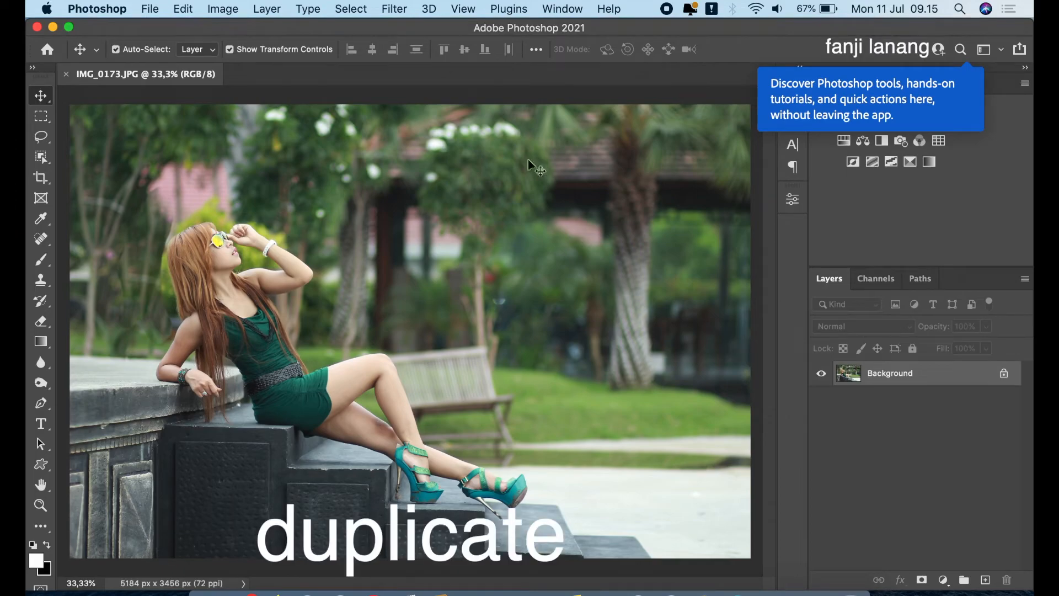
Step: Duplicate the Background layer and open the copy in the Camera Raw Filter
drag(928, 386, 985, 577)
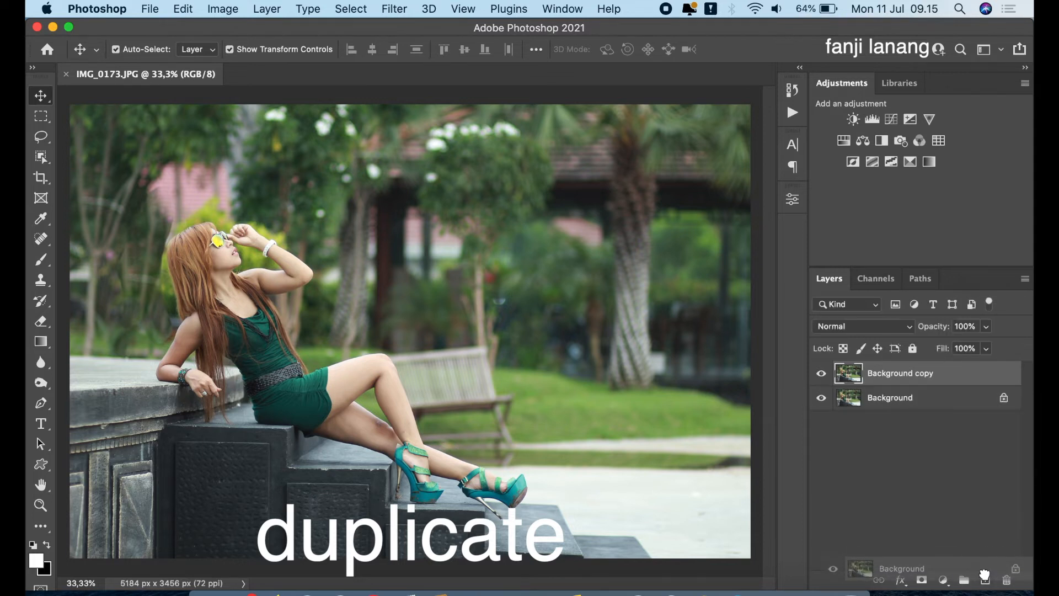
click(394, 9)
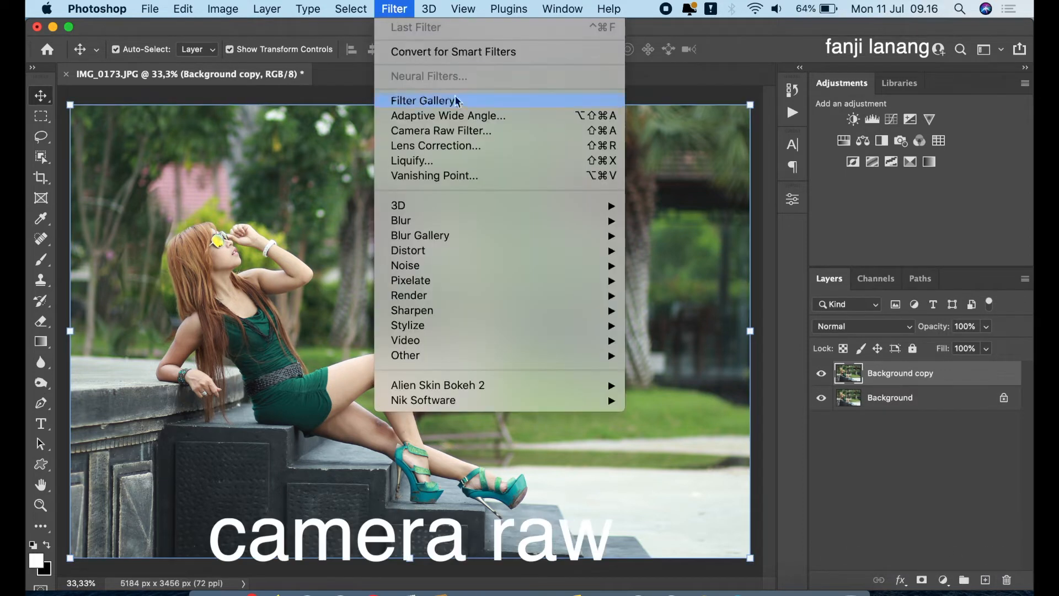
click(472, 129)
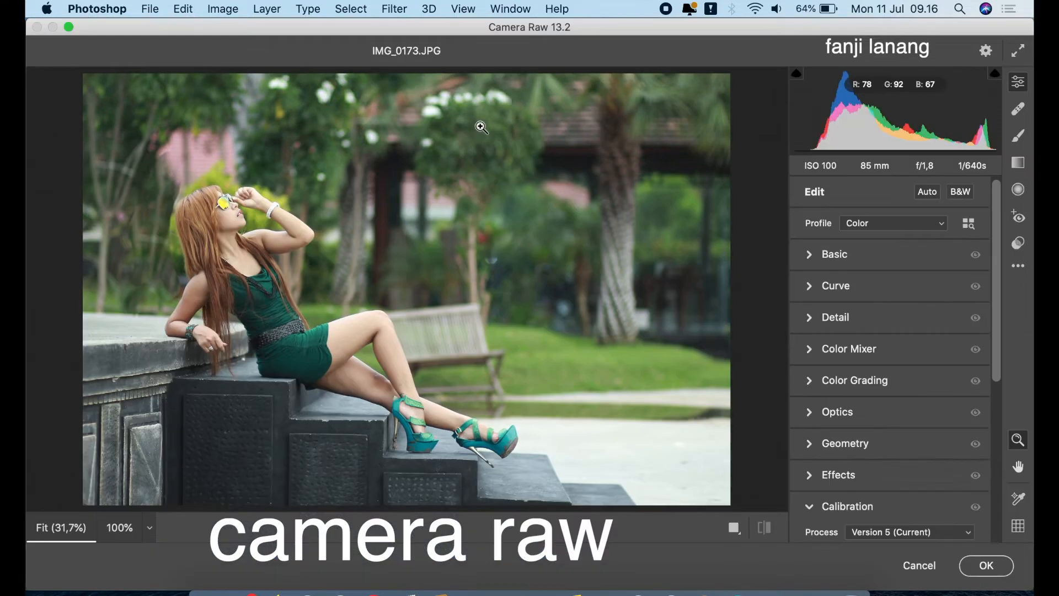
Step: Draw a graduated filter from the photo's lower edge up to the woman's seat with Exposure -1.00, Contrast +15, Highlights -72 and Shadows +51
click(1020, 163)
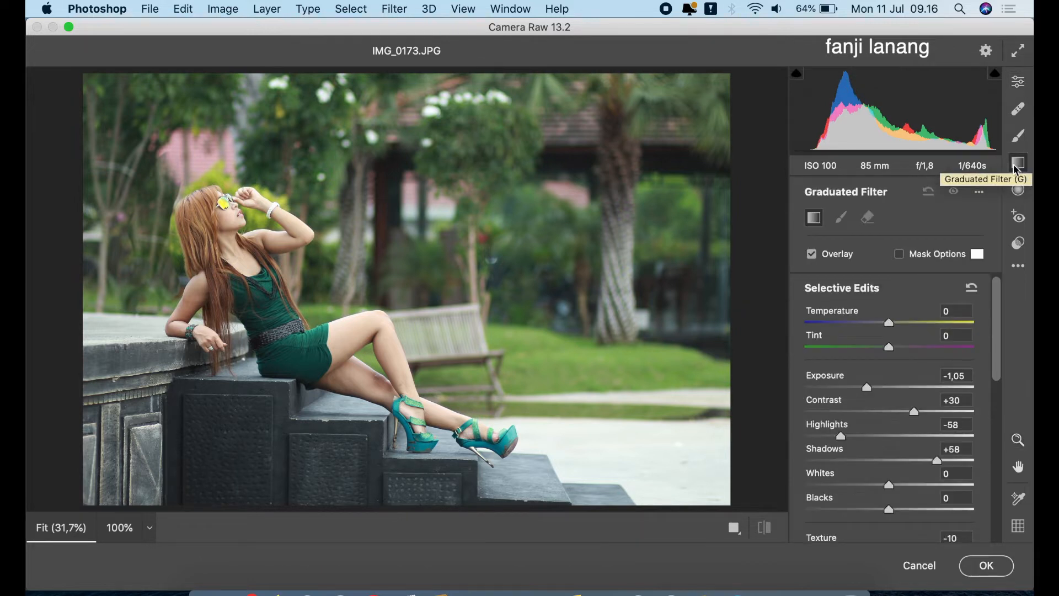
drag(876, 388, 905, 429)
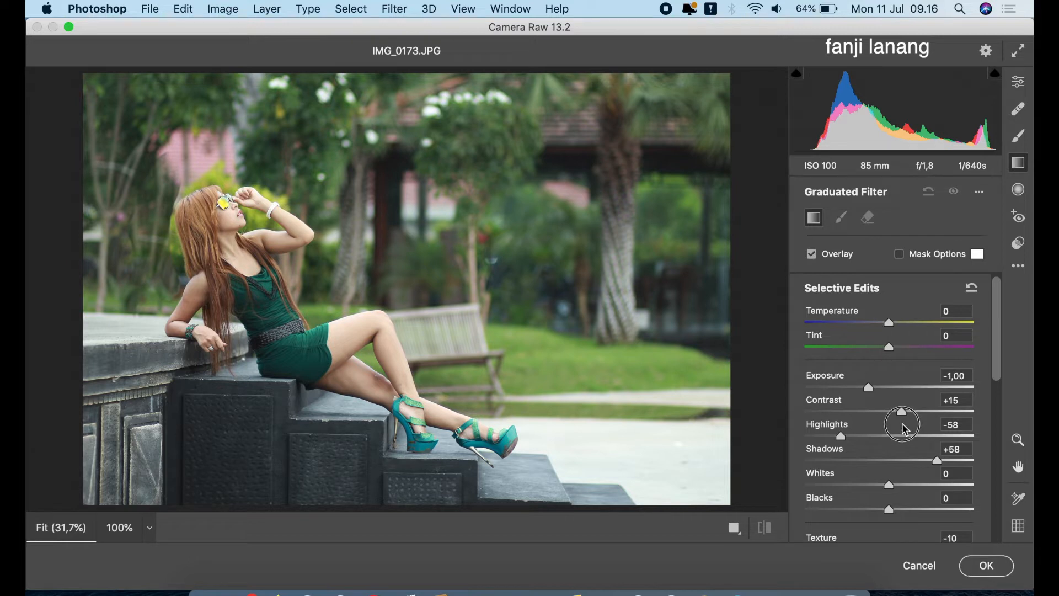
drag(837, 435, 831, 439)
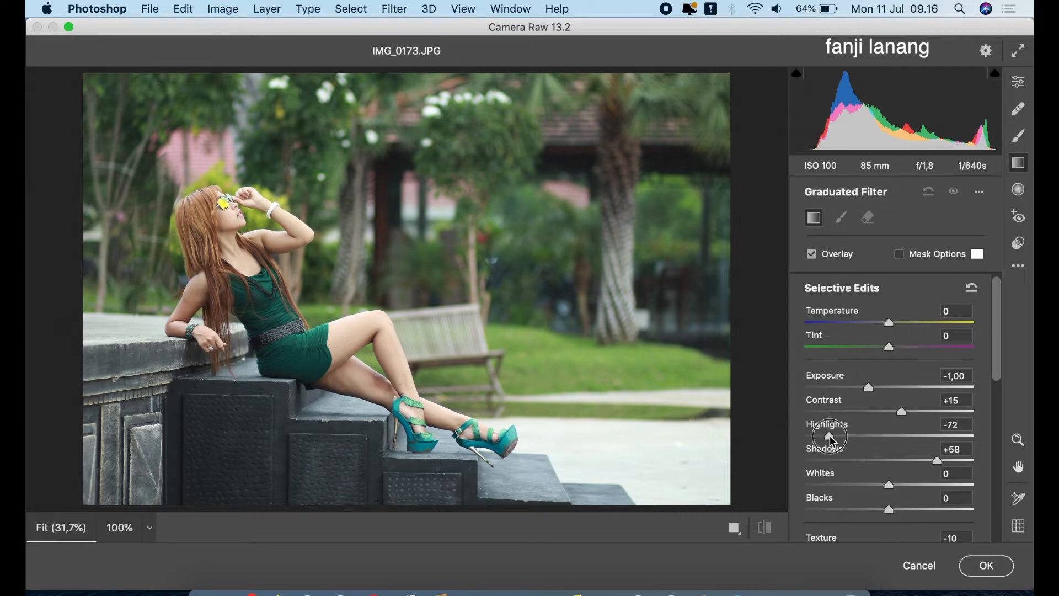
drag(936, 465, 931, 484)
mouse_move(254, 510)
mouse_down()
mouse_move(314, 388)
mouse_move(312, 361)
mouse_move(296, 377)
mouse_up()
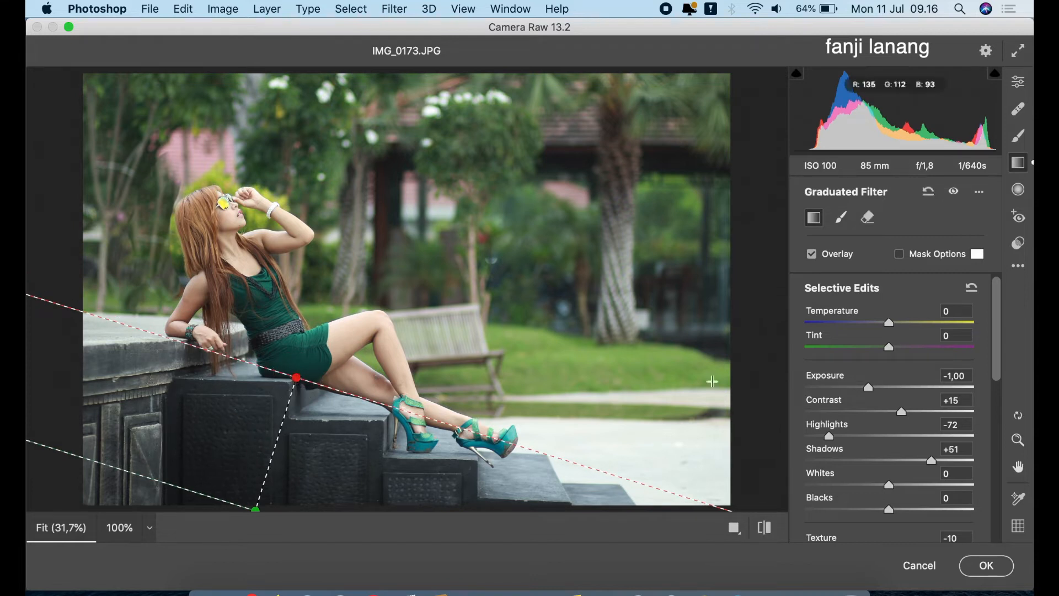
Step: Add a second graduated filter from the photo's upper edge down to its middle with Exposure -1.70 and Shadows +67, and compare against the default settings
drag(856, 392, 843, 395)
drag(446, 70, 437, 98)
drag(417, 139, 375, 266)
click(856, 387)
click(945, 461)
click(848, 388)
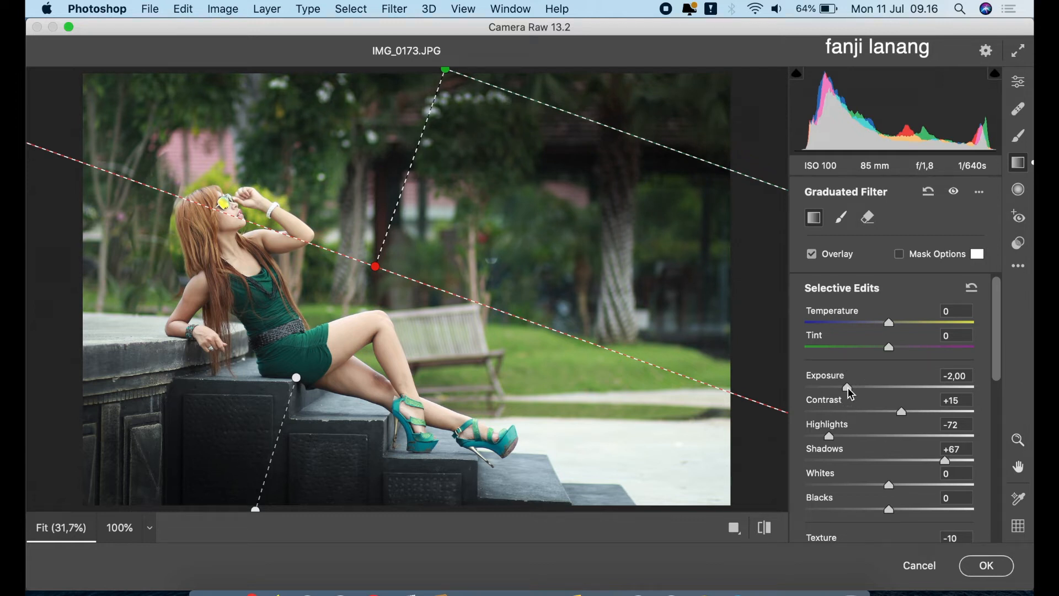
drag(851, 393, 856, 394)
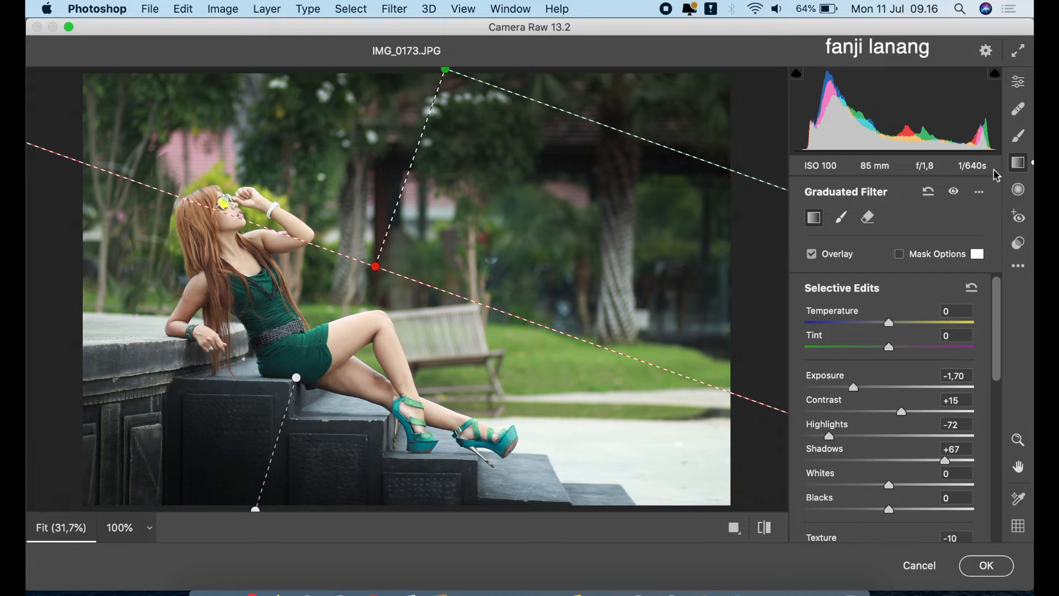
click(1019, 83)
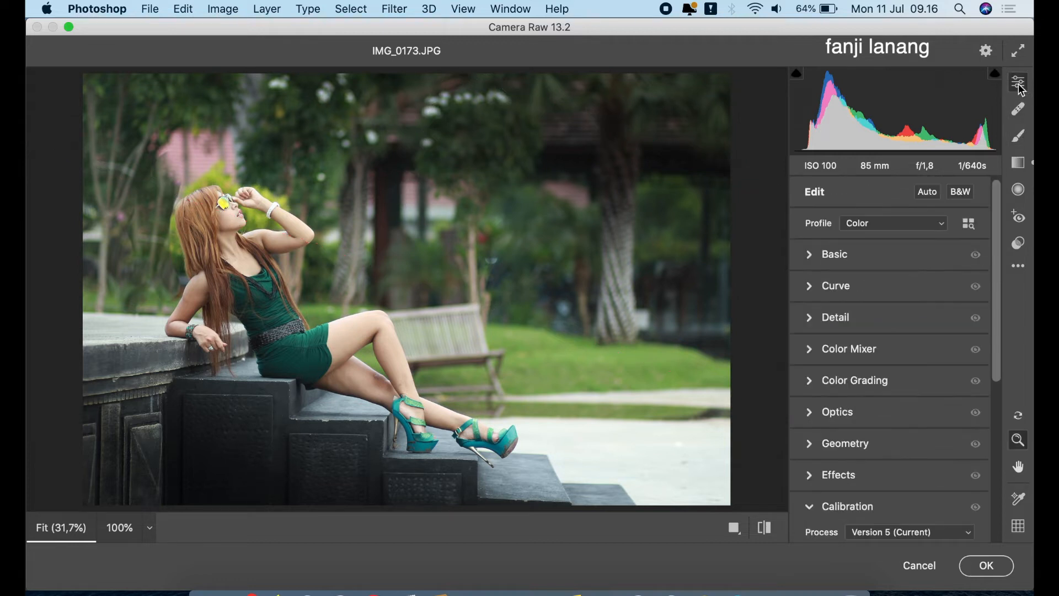
click(763, 528)
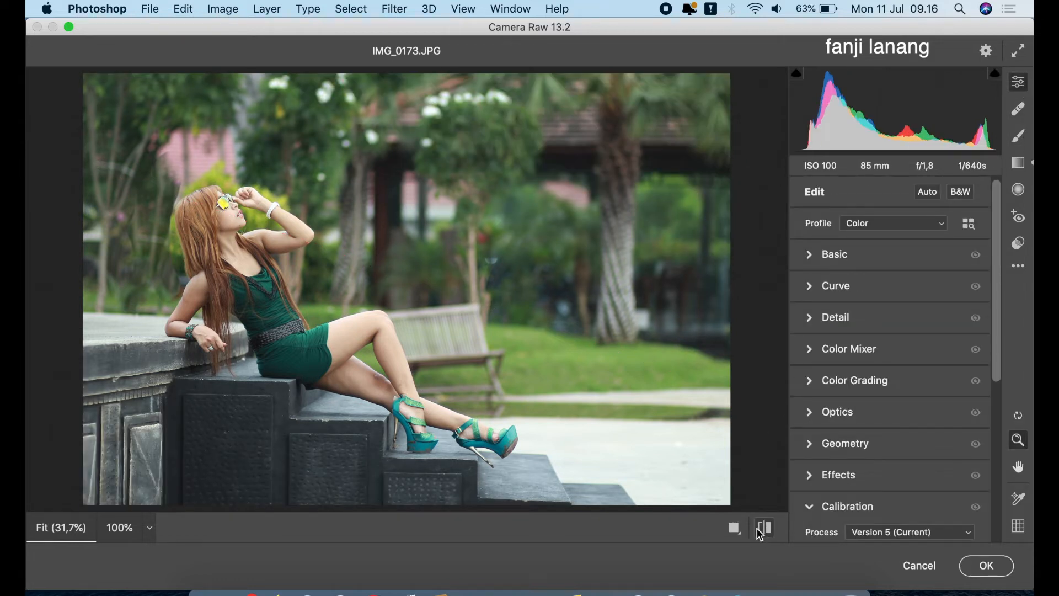
click(761, 531)
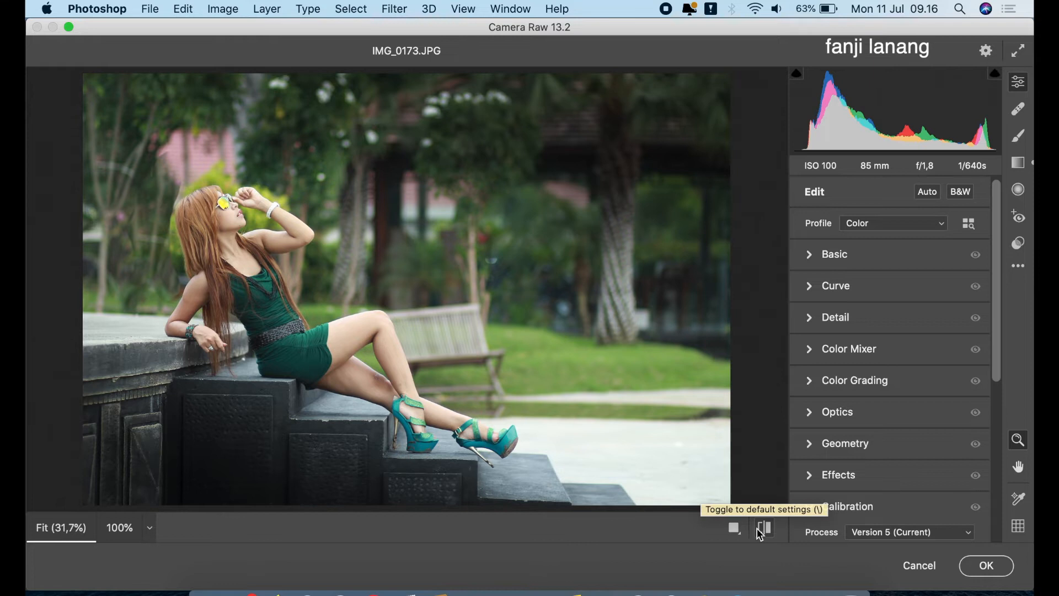
Step: In the Basic adjustments, set Highlights to -70 and Shadows to +50, and slightly raise Texture and Clarity
click(810, 255)
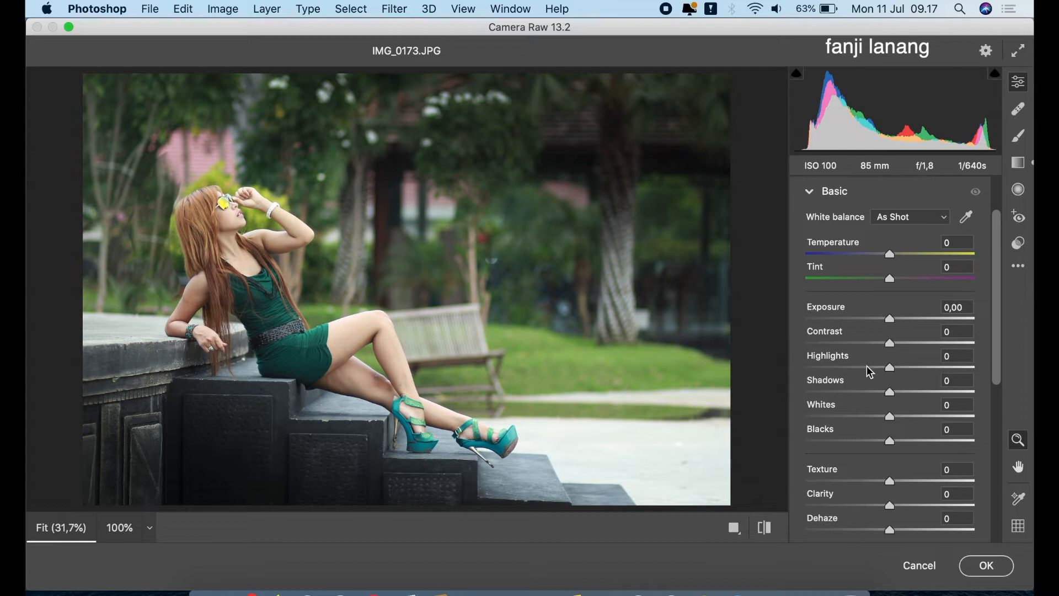
drag(870, 370, 838, 384)
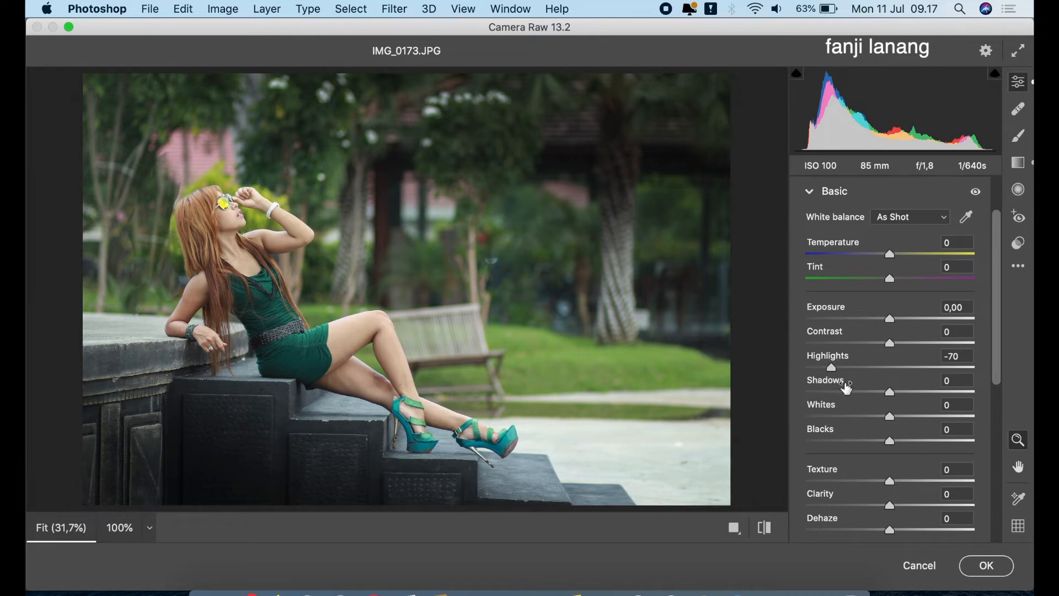
mouse_move(918, 401)
mouse_down()
mouse_move(919, 390)
mouse_move(934, 402)
mouse_up()
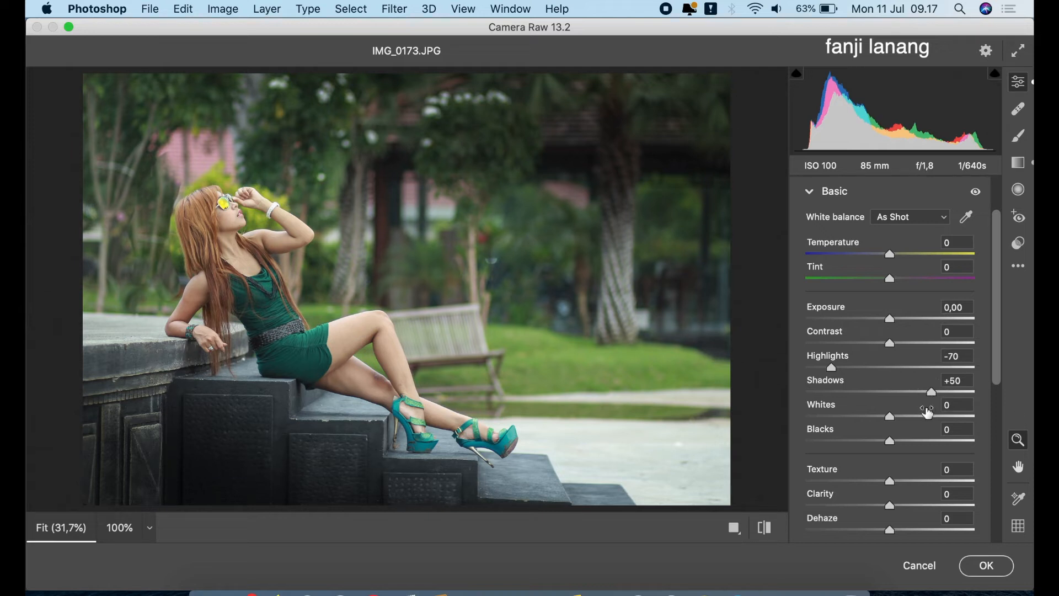
drag(889, 483, 899, 508)
click(810, 192)
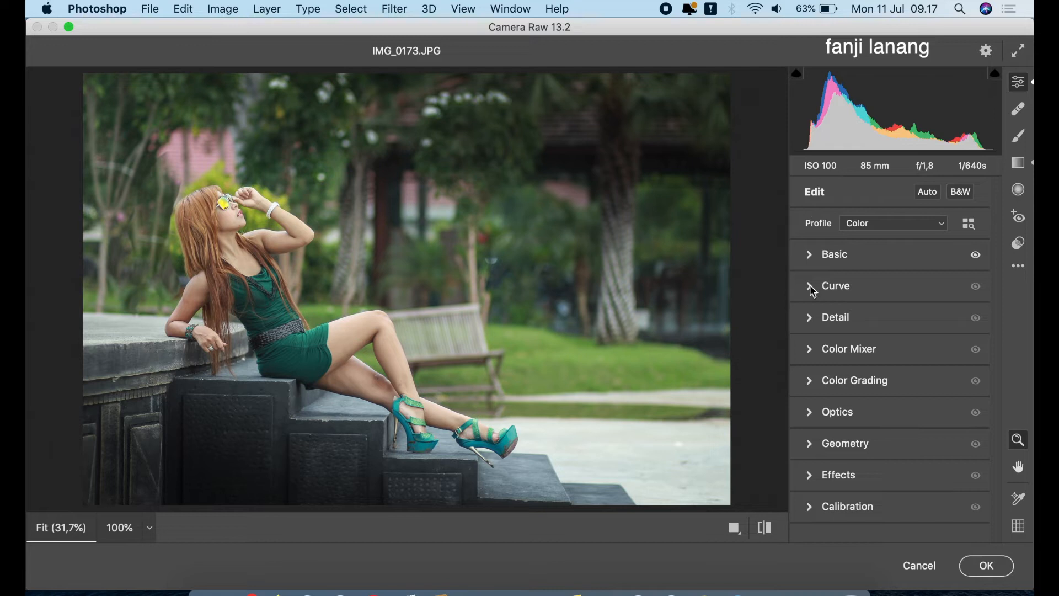
Step: Deepen the blacks by moving the point curve's black point to input 9, output 0
click(812, 287)
drag(804, 440, 809, 441)
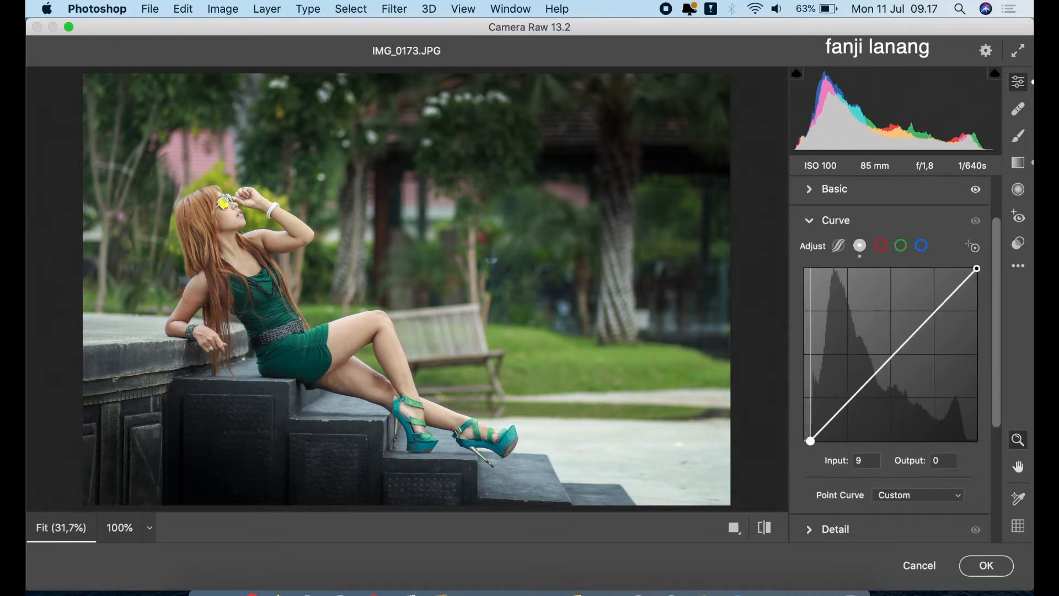
click(810, 222)
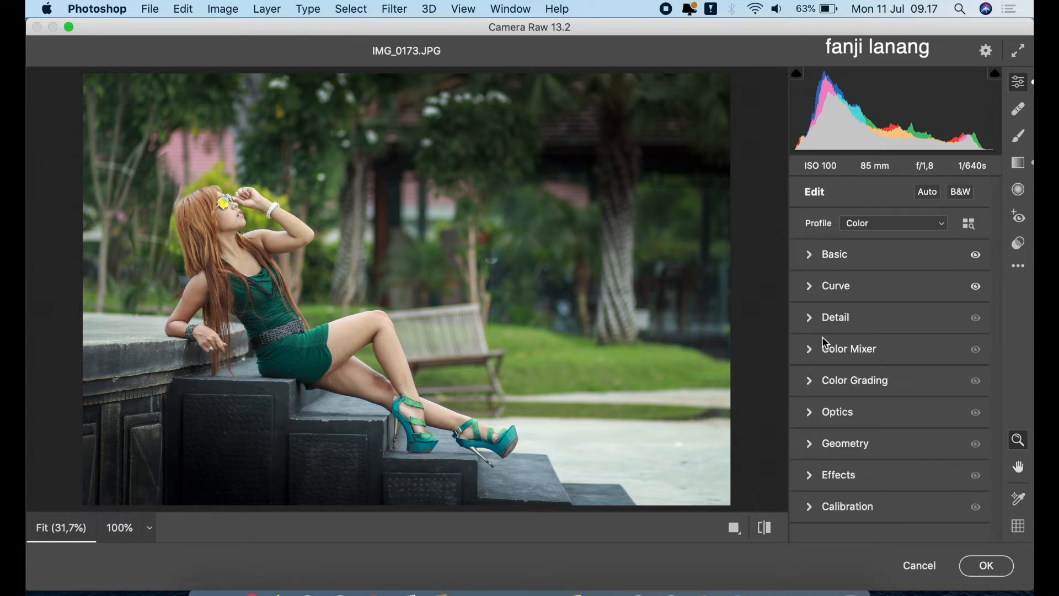
Step: Shift the Color Mixer hues to Oranges -15, Yellows -2 and Greens +20
click(810, 352)
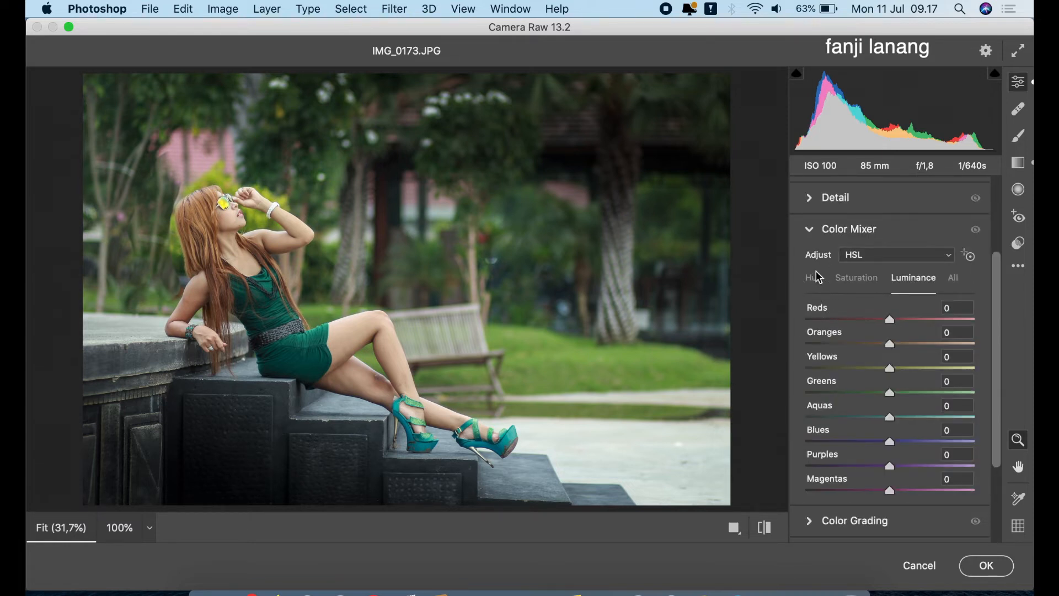
click(820, 279)
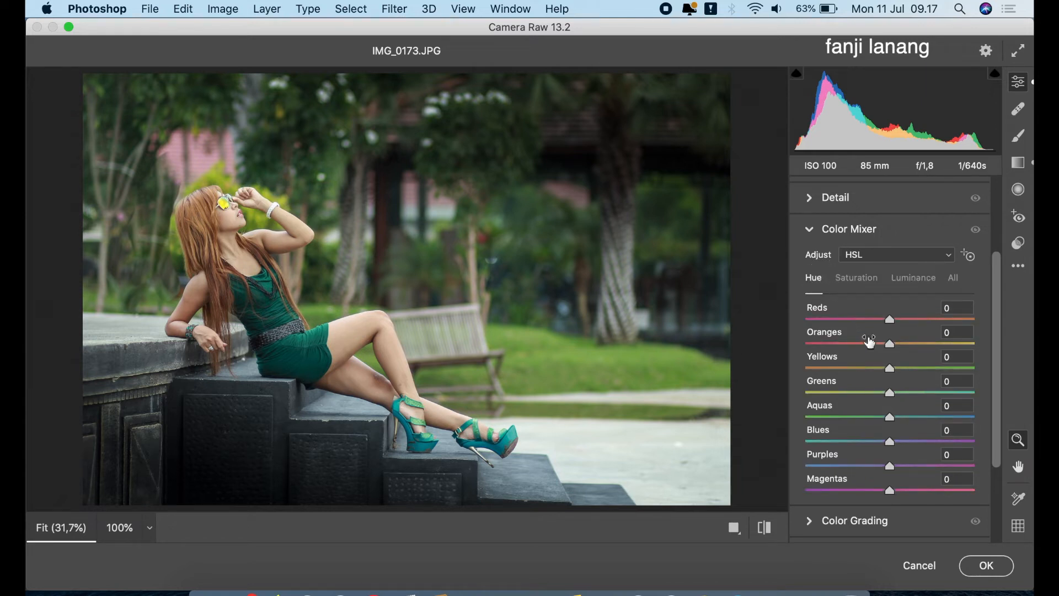
click(879, 346)
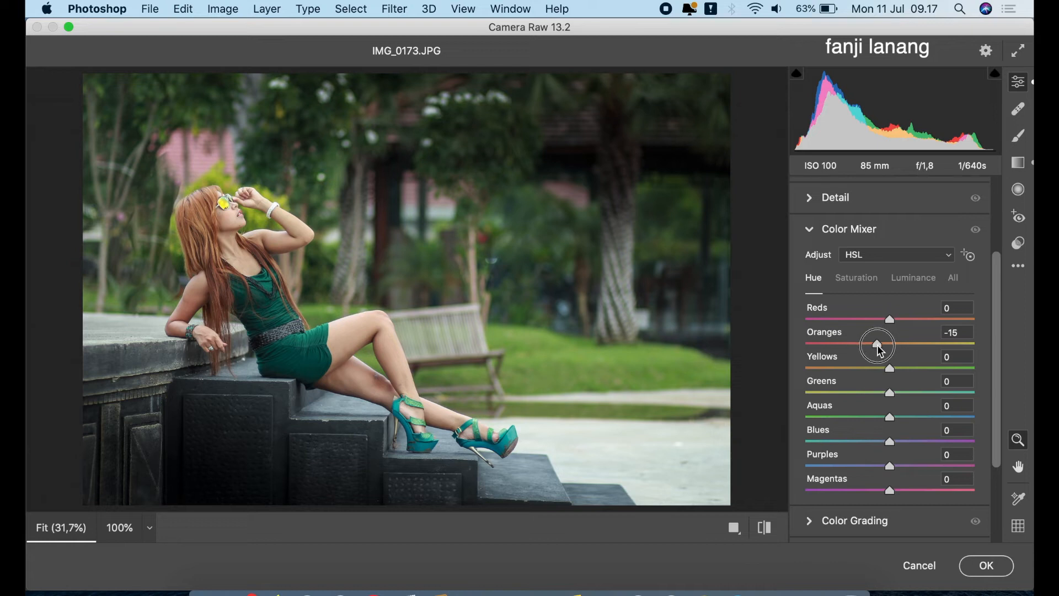
drag(890, 372, 907, 395)
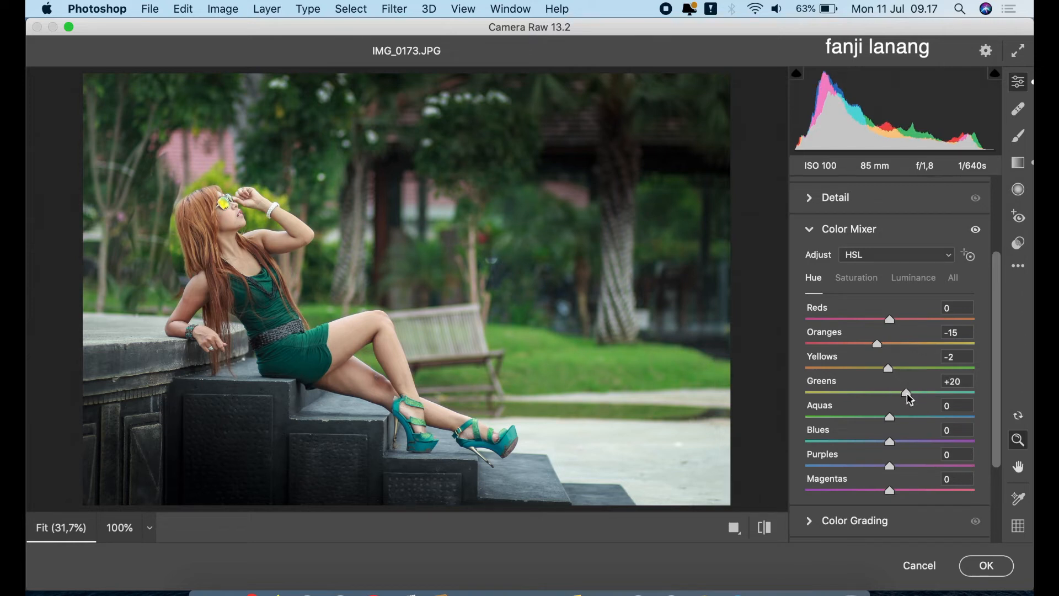
Step: Set Color Mixer saturation to Oranges +40, Yellows +19, Greens +25, and luminance to Oranges +80, Yellows +25, Greens -6
click(852, 281)
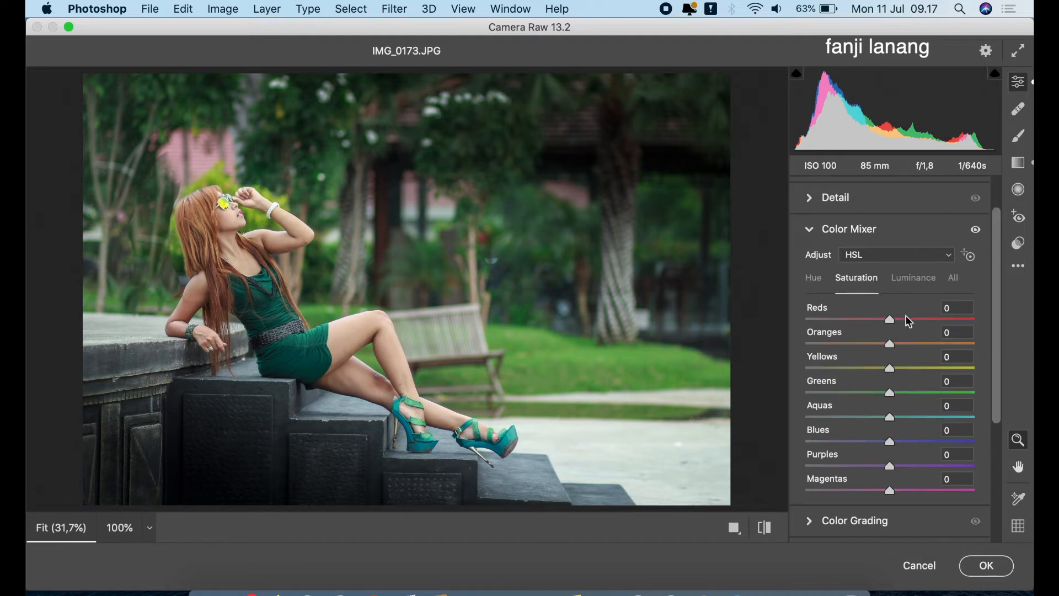
drag(912, 345, 913, 396)
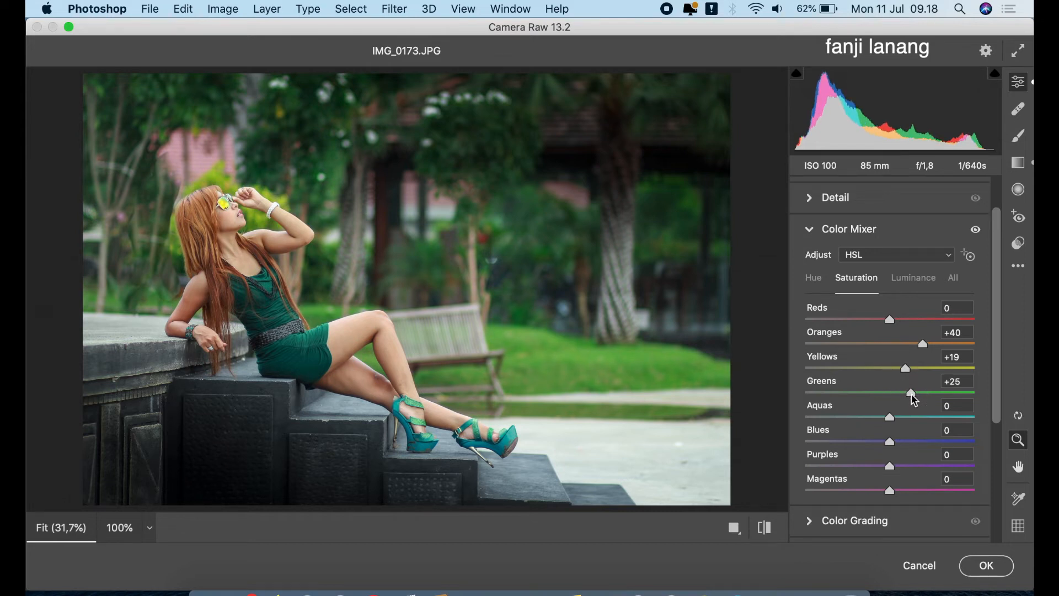
click(920, 281)
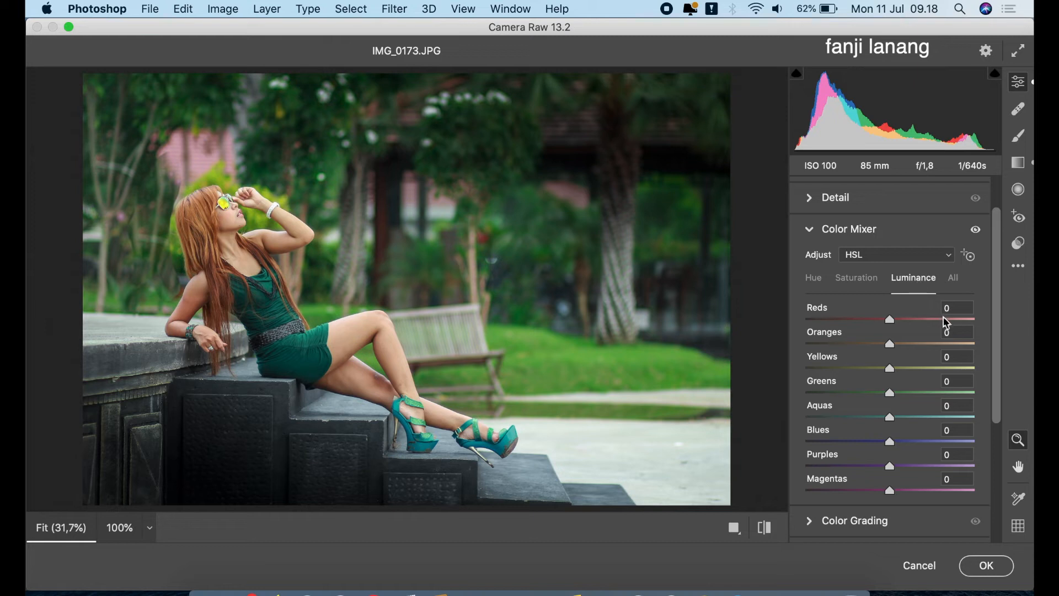
drag(946, 346, 887, 407)
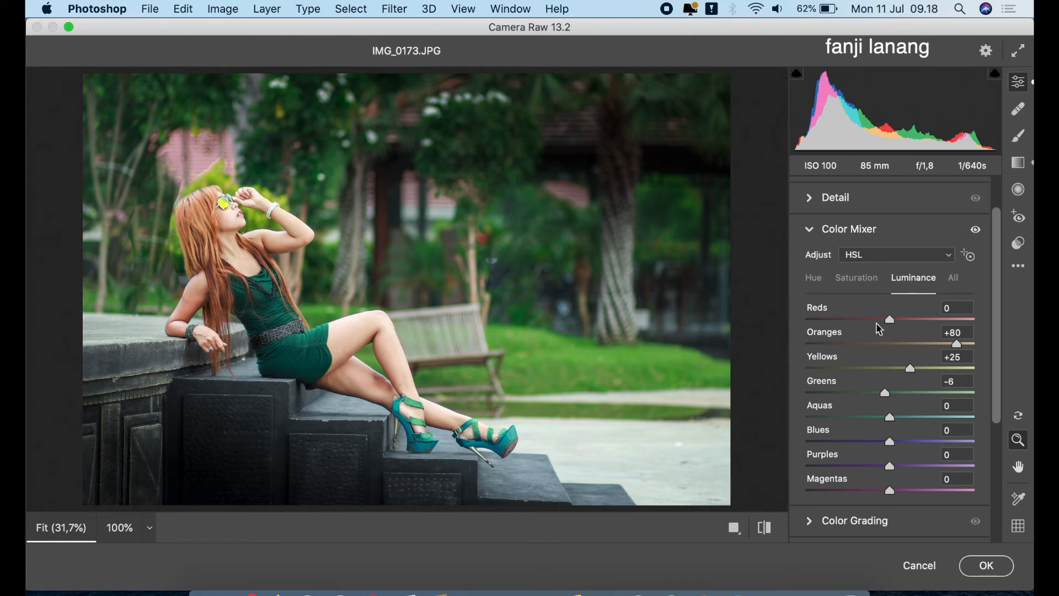
click(811, 236)
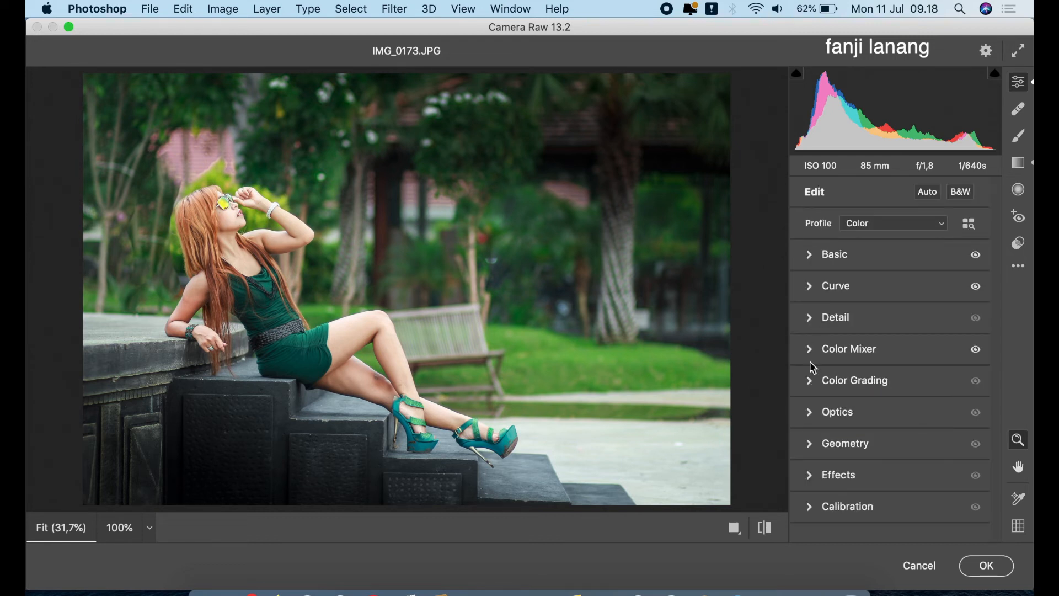
Step: Color grade the midtones with Hue 185 and Saturation 15
click(809, 385)
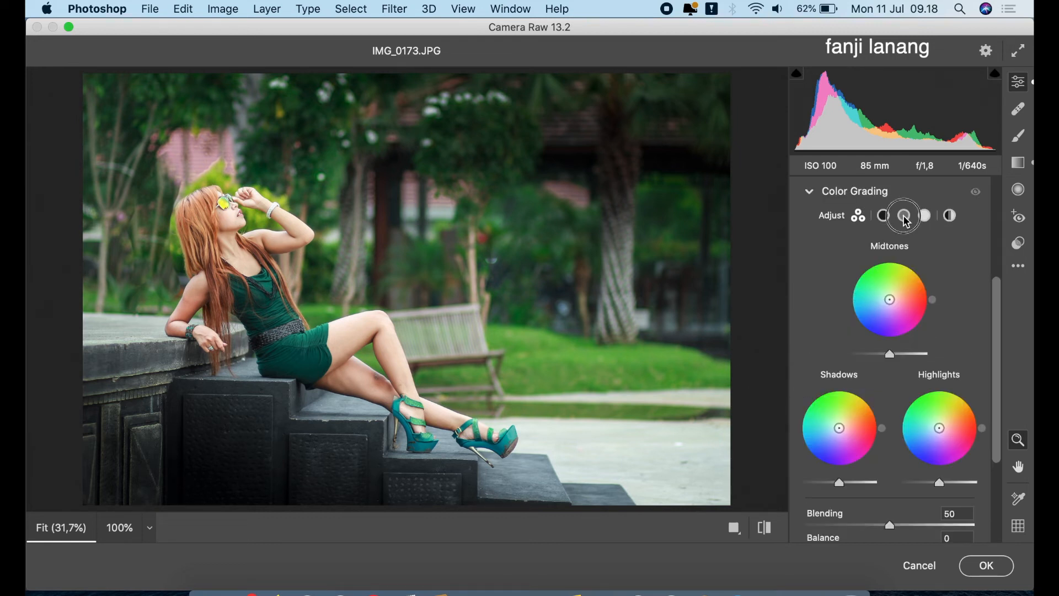
click(905, 216)
drag(892, 435, 892, 435)
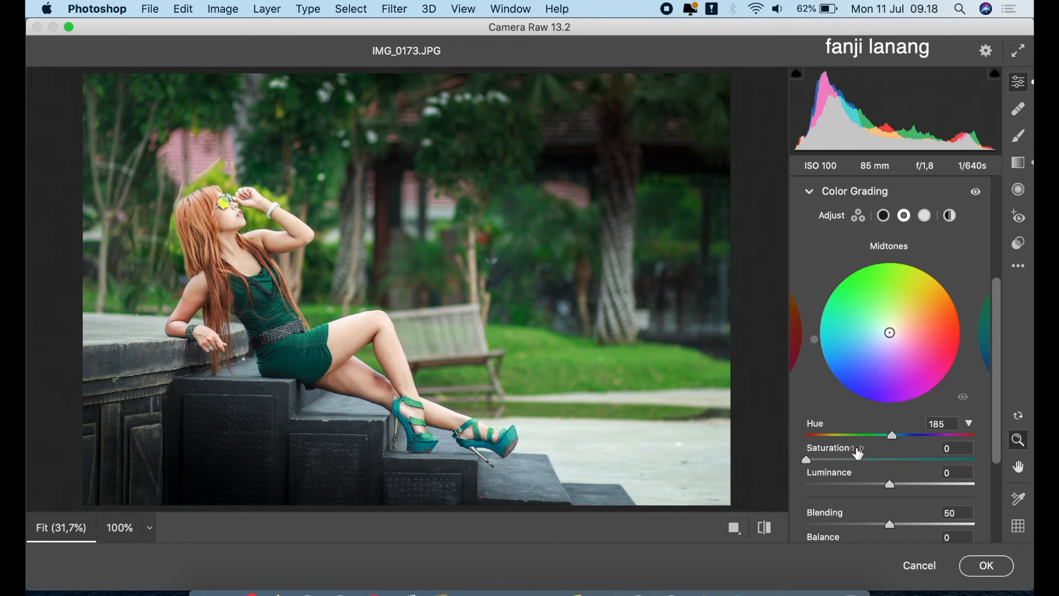
drag(829, 462, 832, 469)
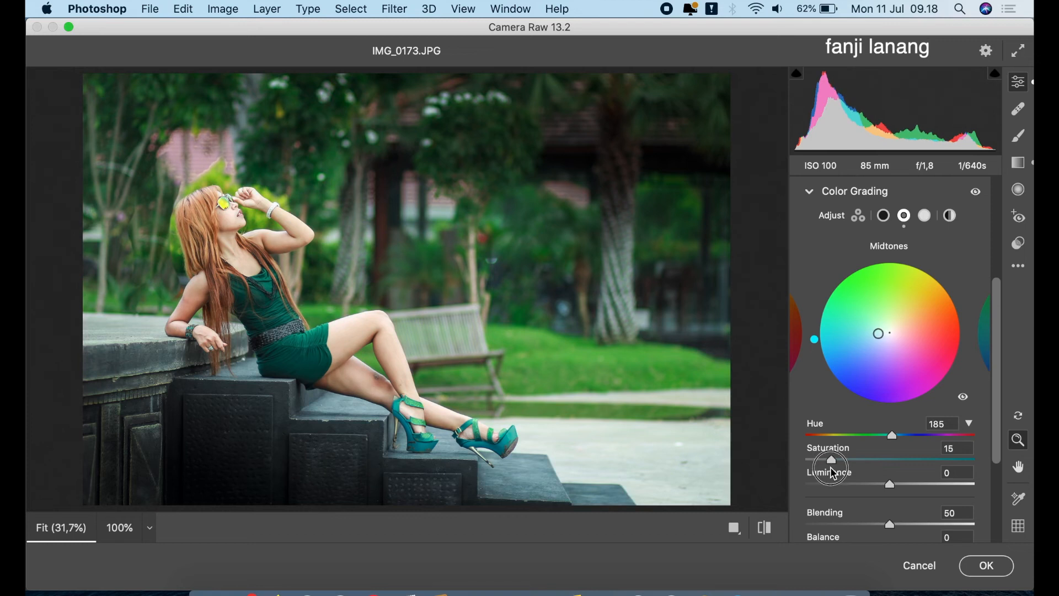
click(810, 192)
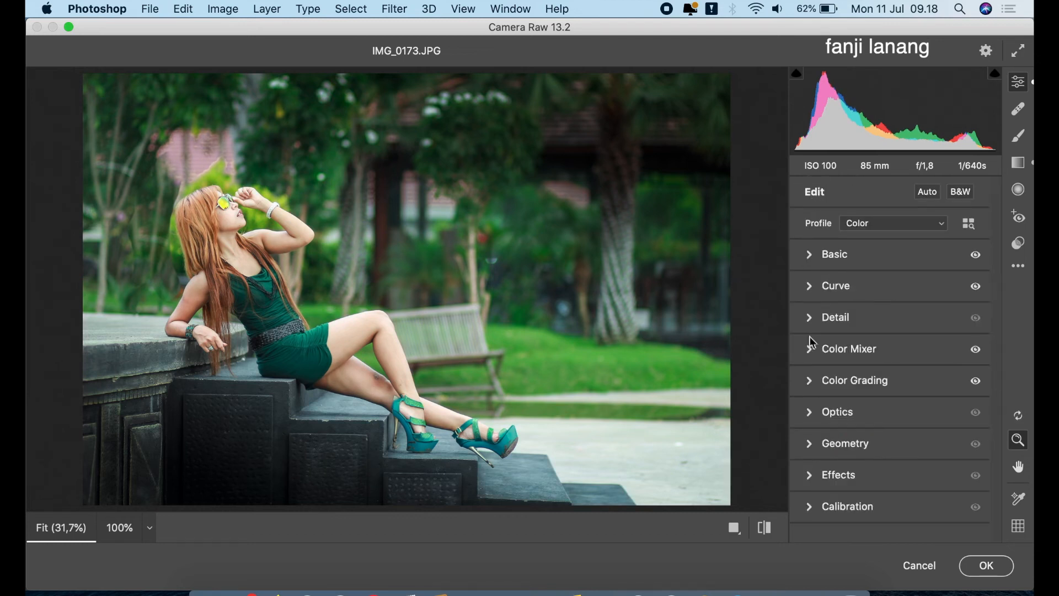
Step: In Calibration, set the Red Primary hue to +25 and the Green Primary hue to +36
click(812, 508)
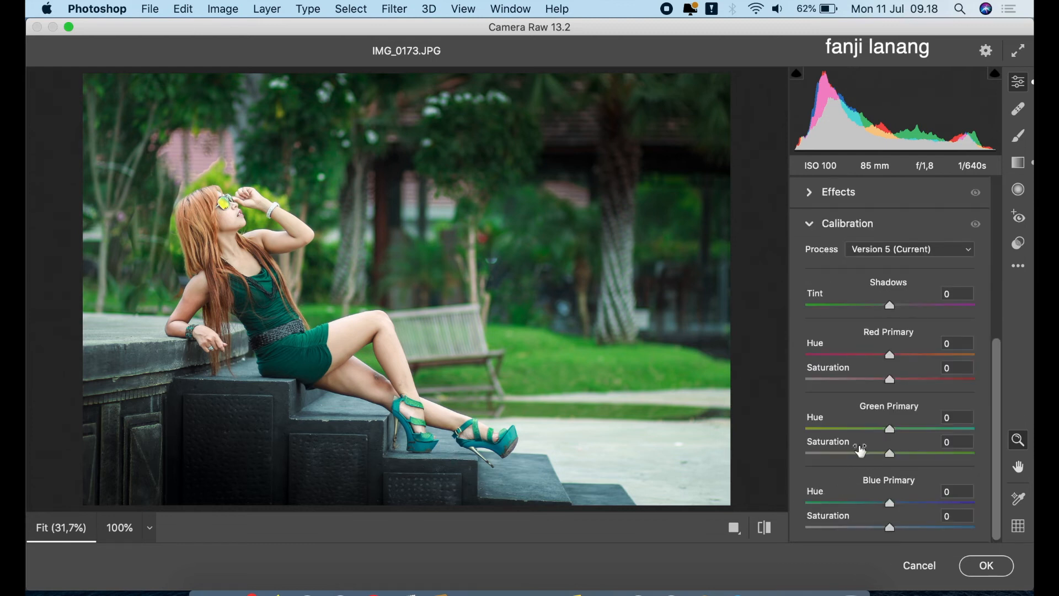
click(910, 356)
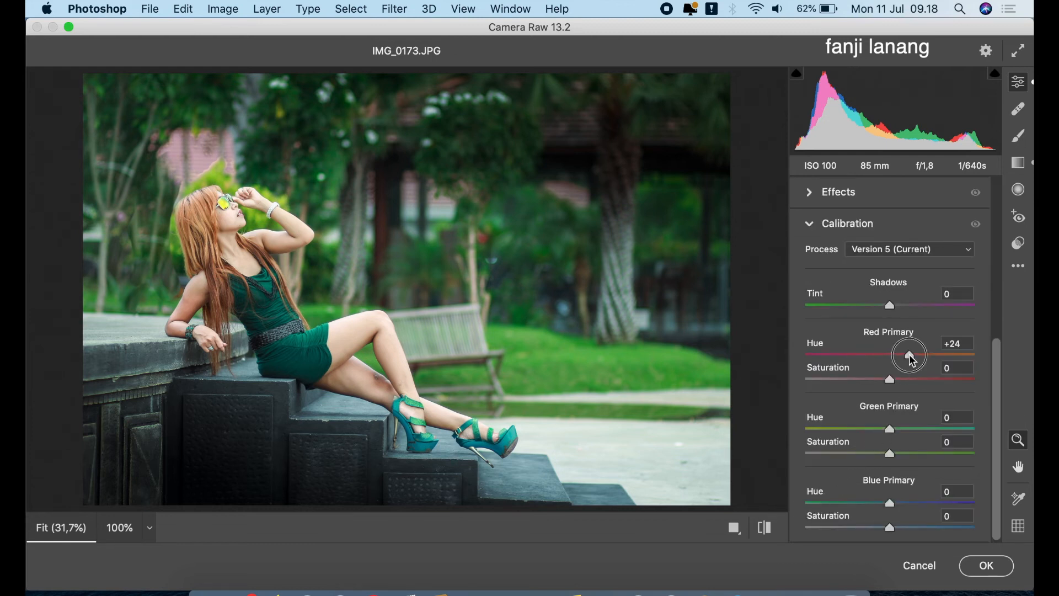
drag(912, 361, 914, 360)
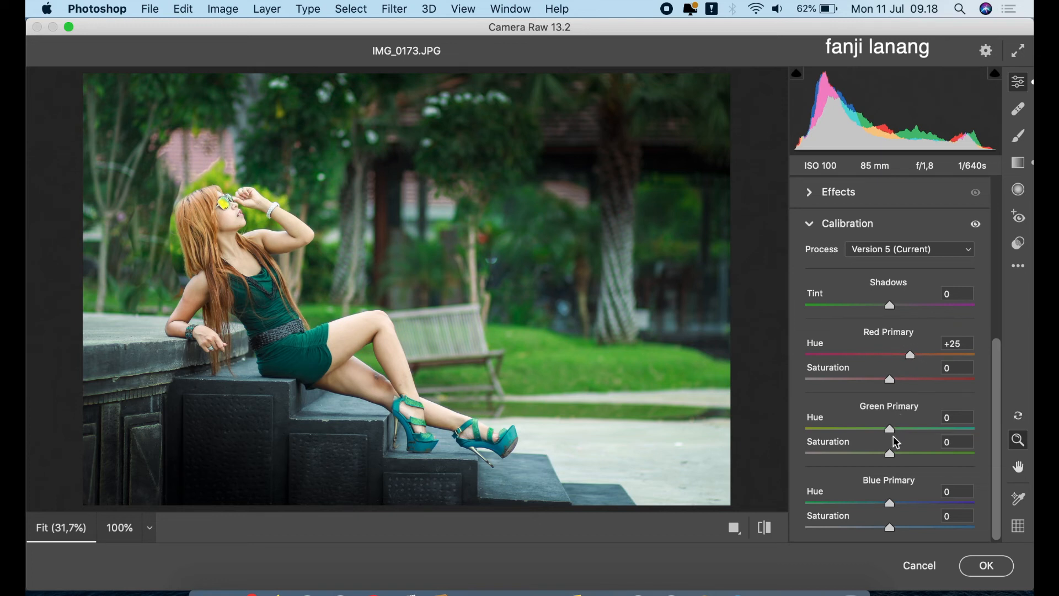
click(910, 430)
drag(910, 430, 922, 456)
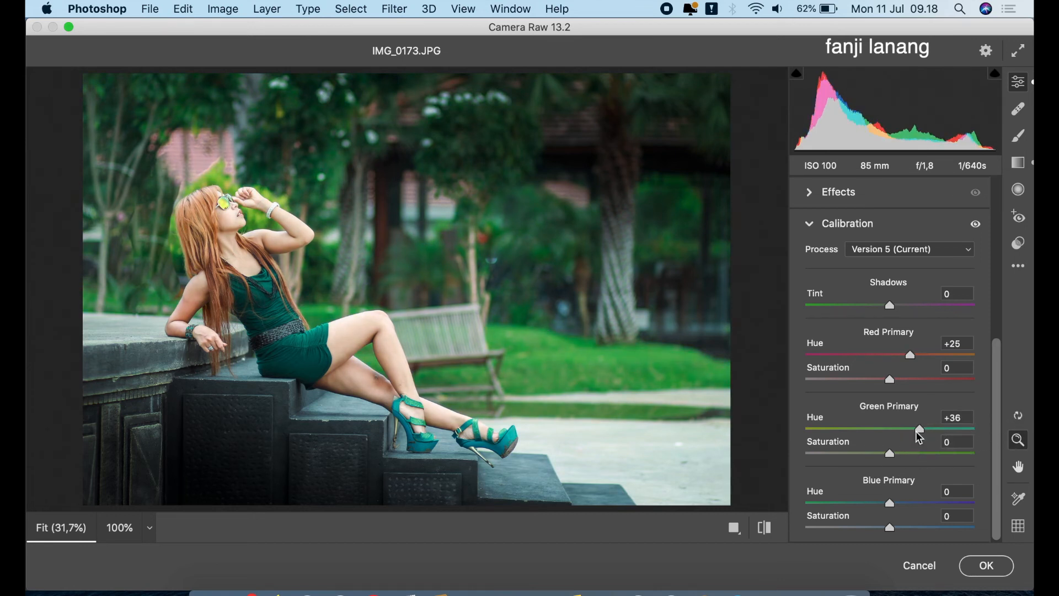
Step: In Calibration, set the Green Primary hue to +40 and the Blue Primary hue to -10
drag(920, 436, 923, 444)
click(881, 502)
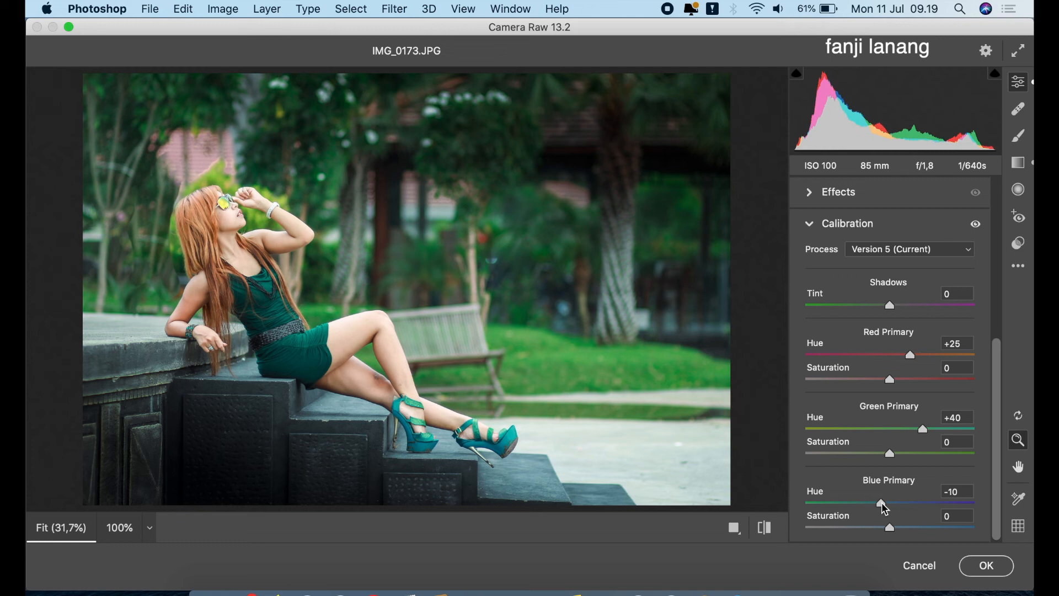
Step: Apply the Camera Raw grade to the Background copy layer, comparing the photo before and after grading
click(765, 530)
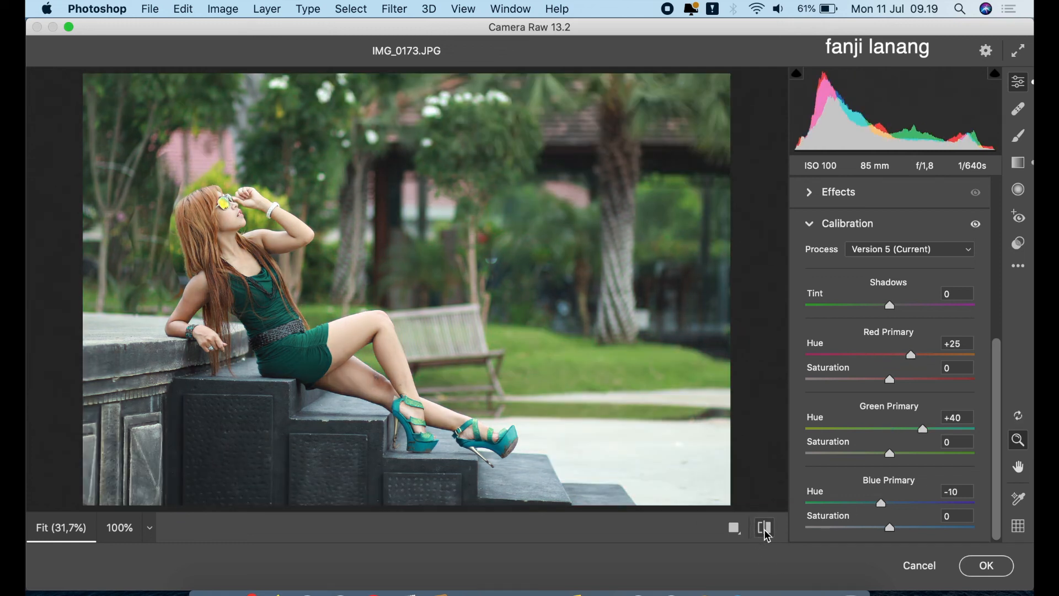
click(766, 531)
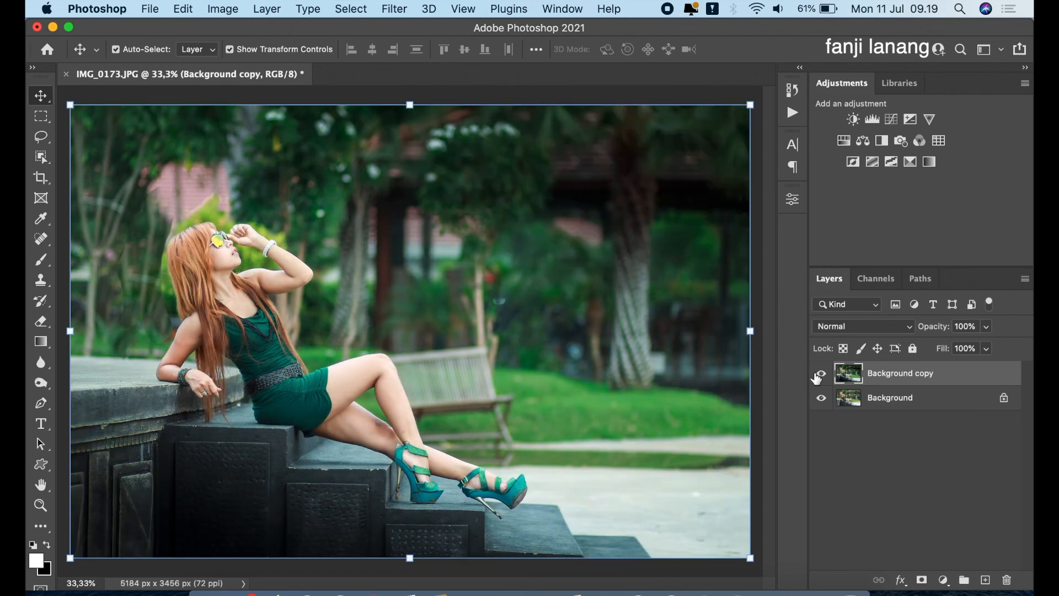
click(820, 374)
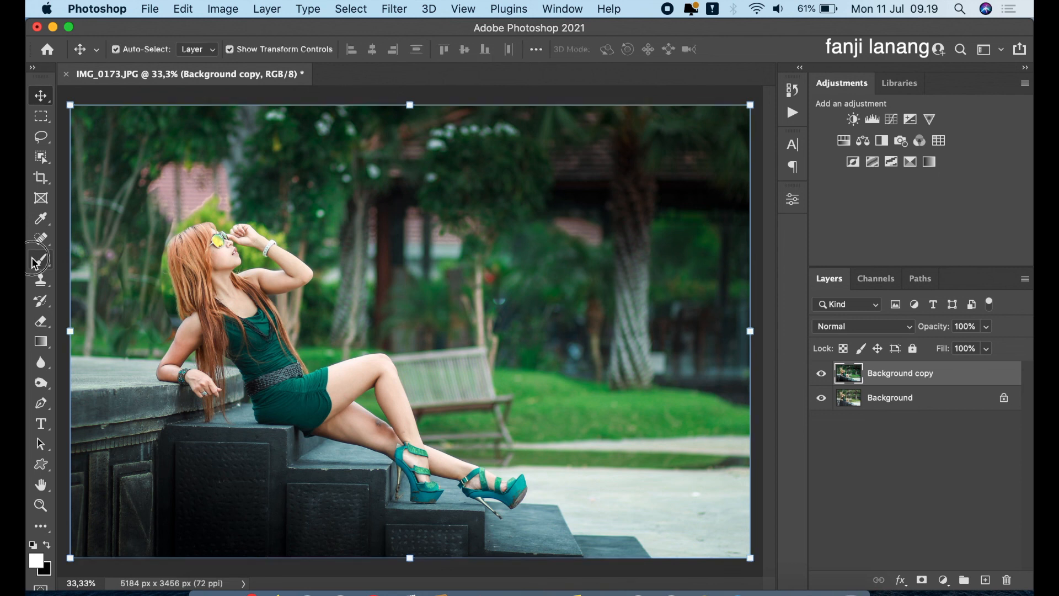
Step: Stamp a white signature with the signature brush at 500 px on the dark stone in the photo's lower-left corner
click(41, 259)
click(132, 49)
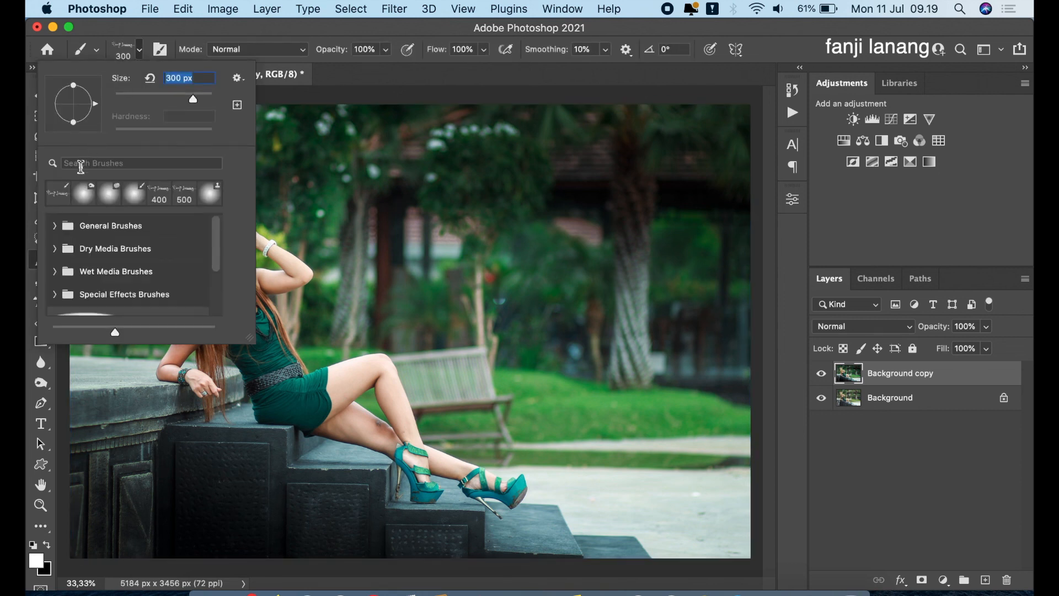
text(400)
key(Return)
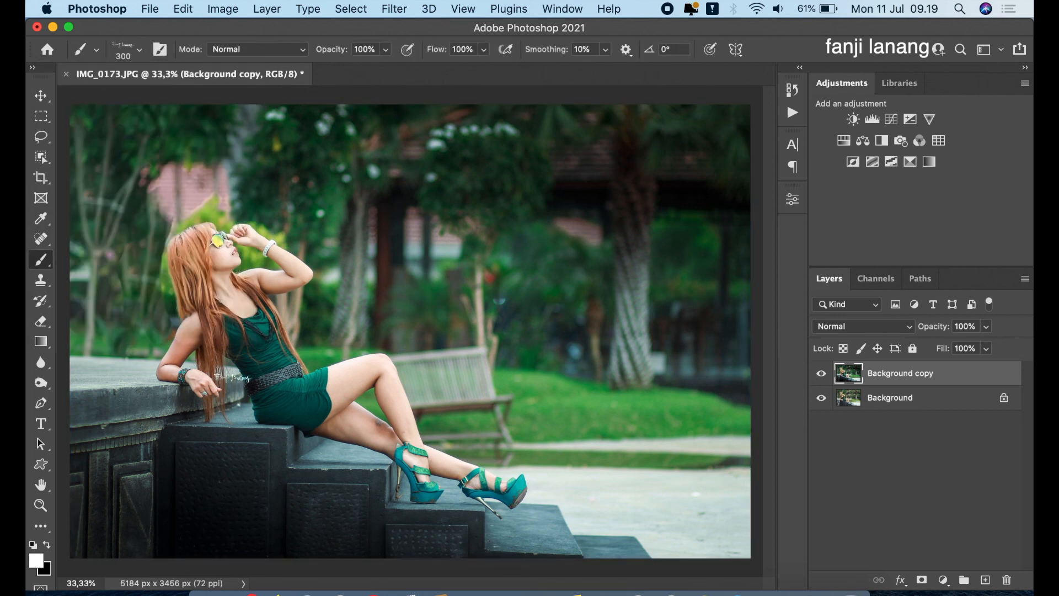
key(bracketright)
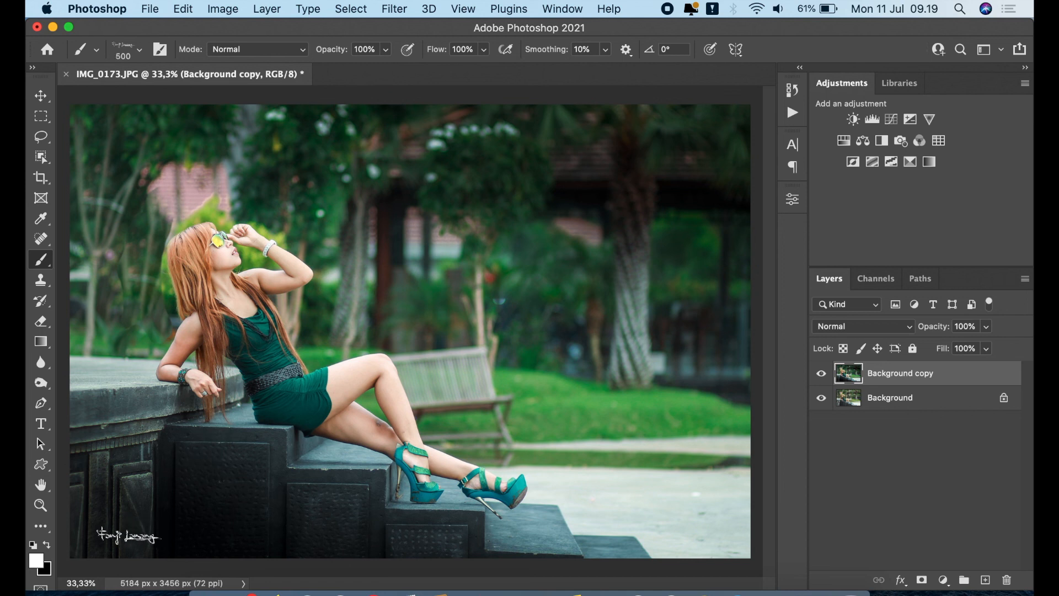
click(121, 538)
click(562, 475)
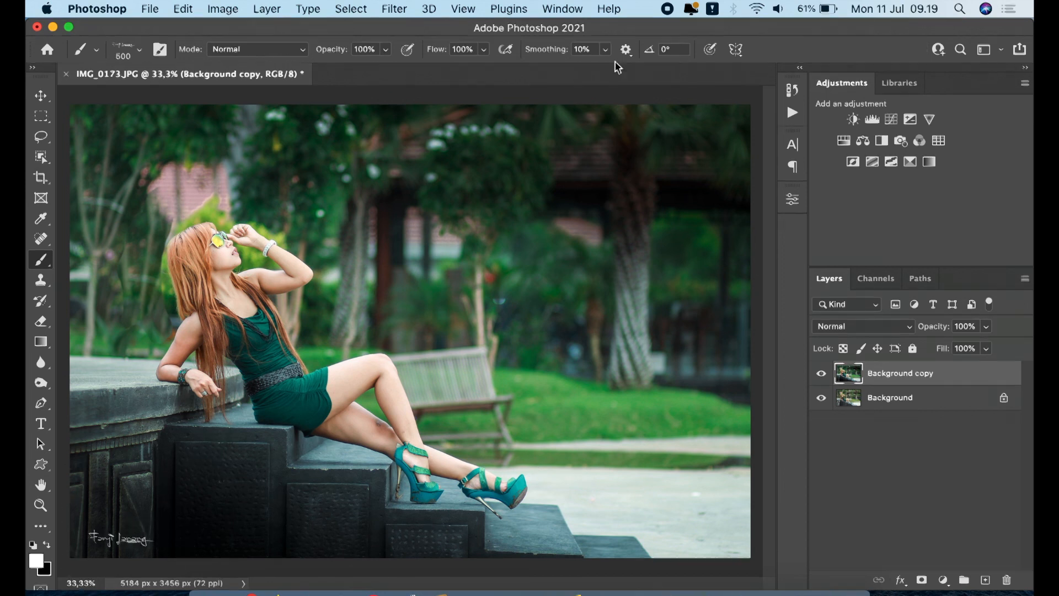